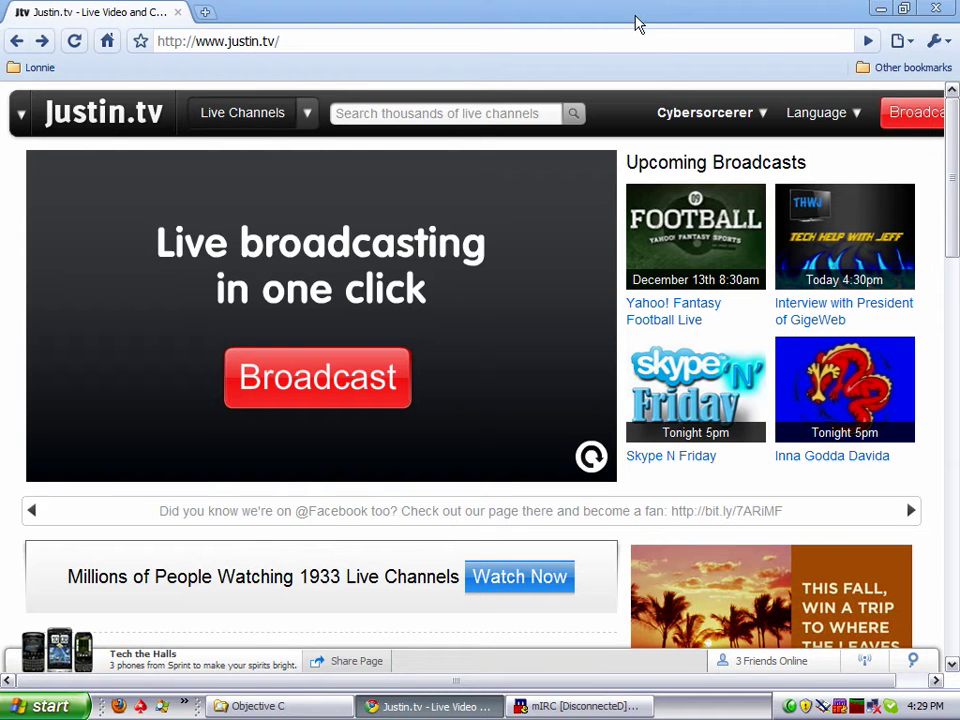
# Step: Open the bookmarked FREE COMPUTER HELP channel on Justin.tv from the Justin.tv bookmarks in the Lonnie folder
pyautogui.click(594, 21)
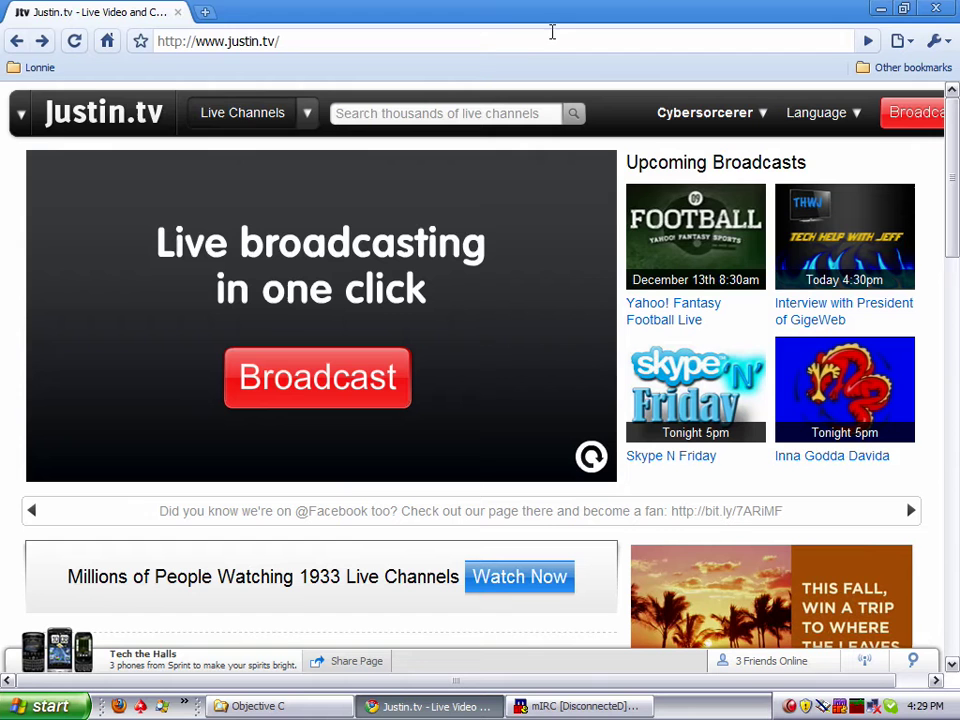
pyautogui.click(30, 67)
pyautogui.moveTo(55, 116)
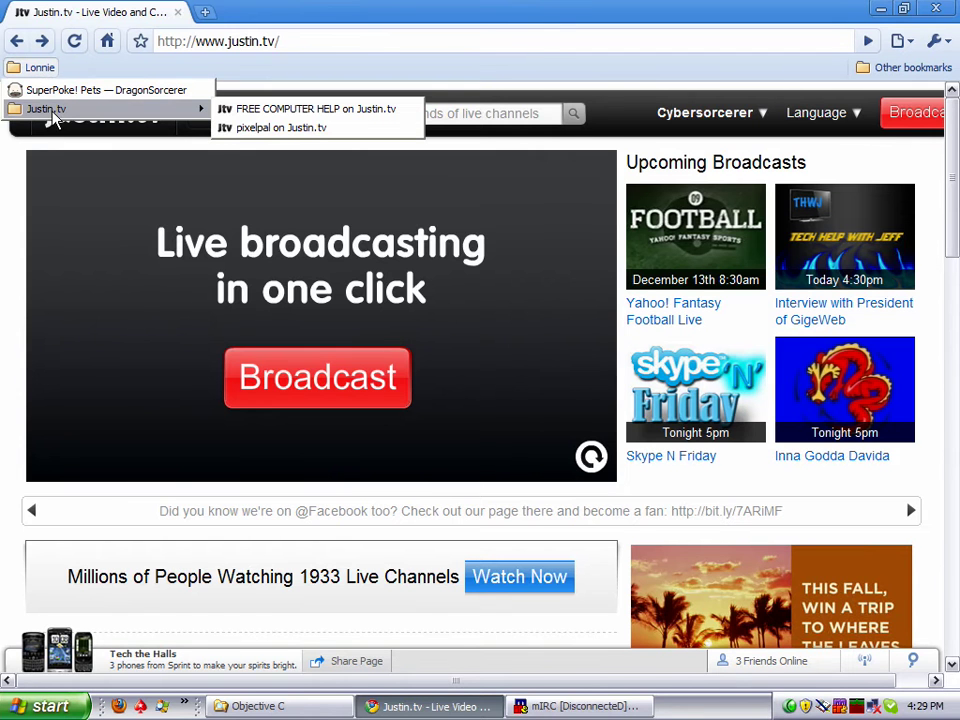
pyautogui.click(285, 108)
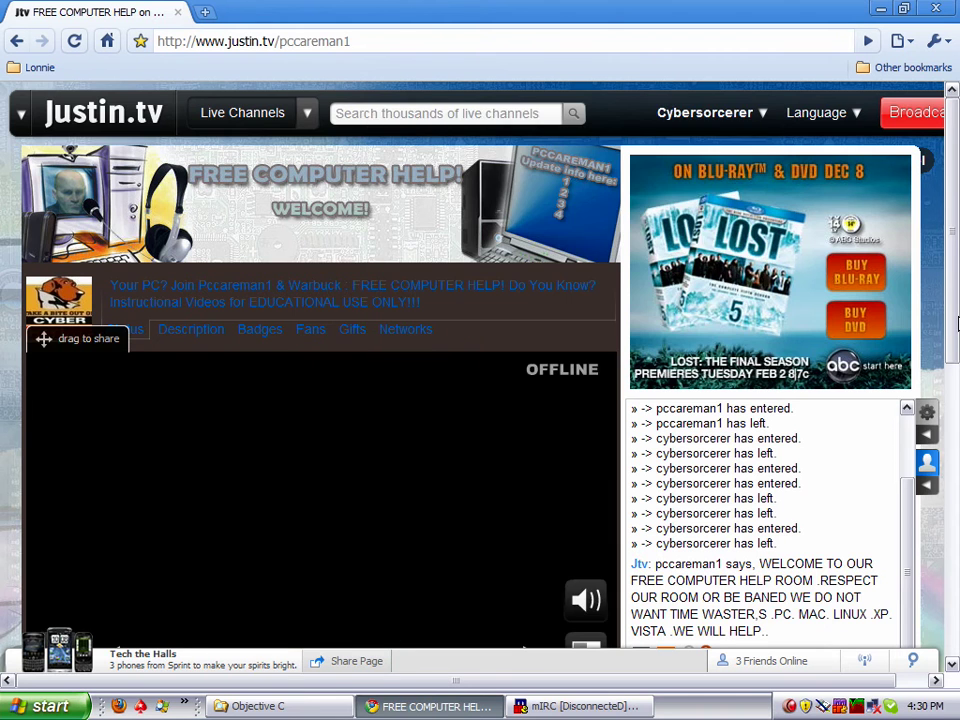
# Step: Pause the channel's video player
pyautogui.scroll(-3, 954, 339)
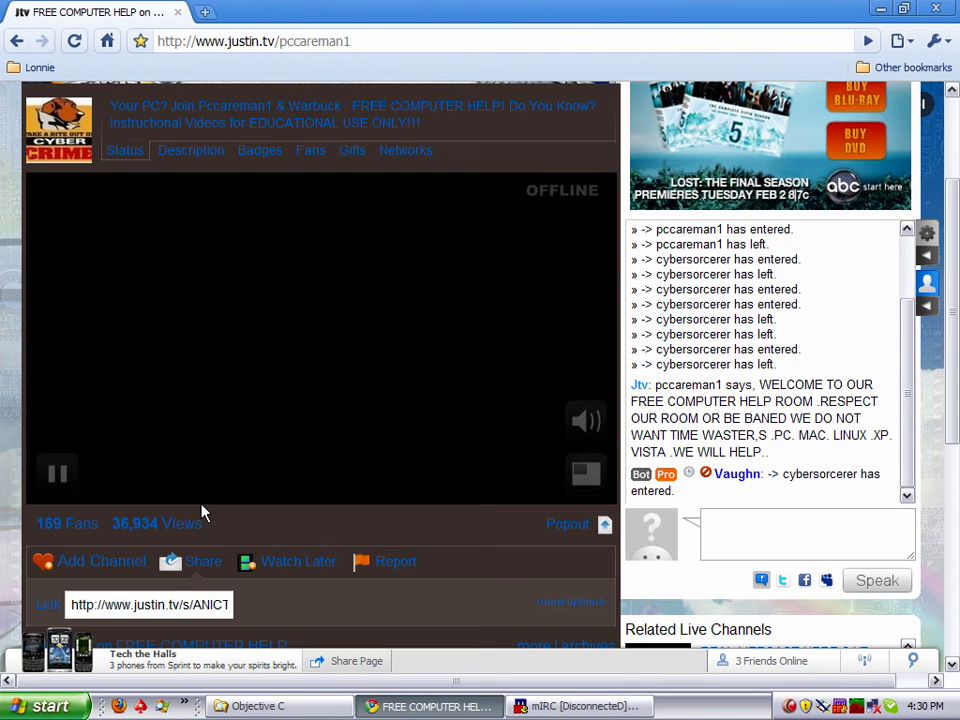
pyautogui.click(60, 475)
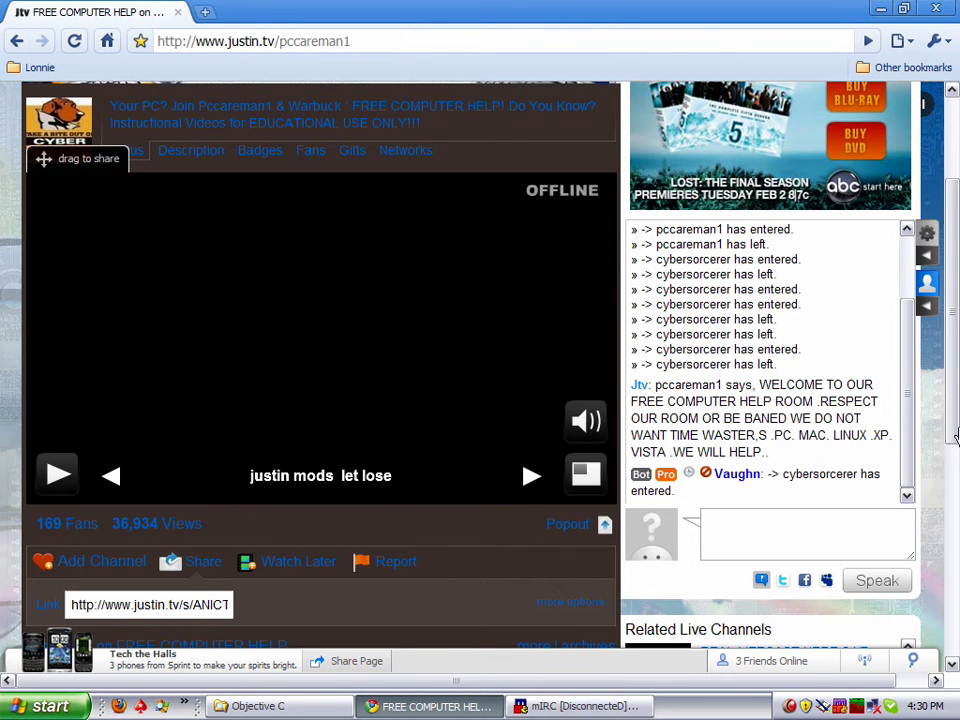
pyautogui.scroll(1, 954, 292)
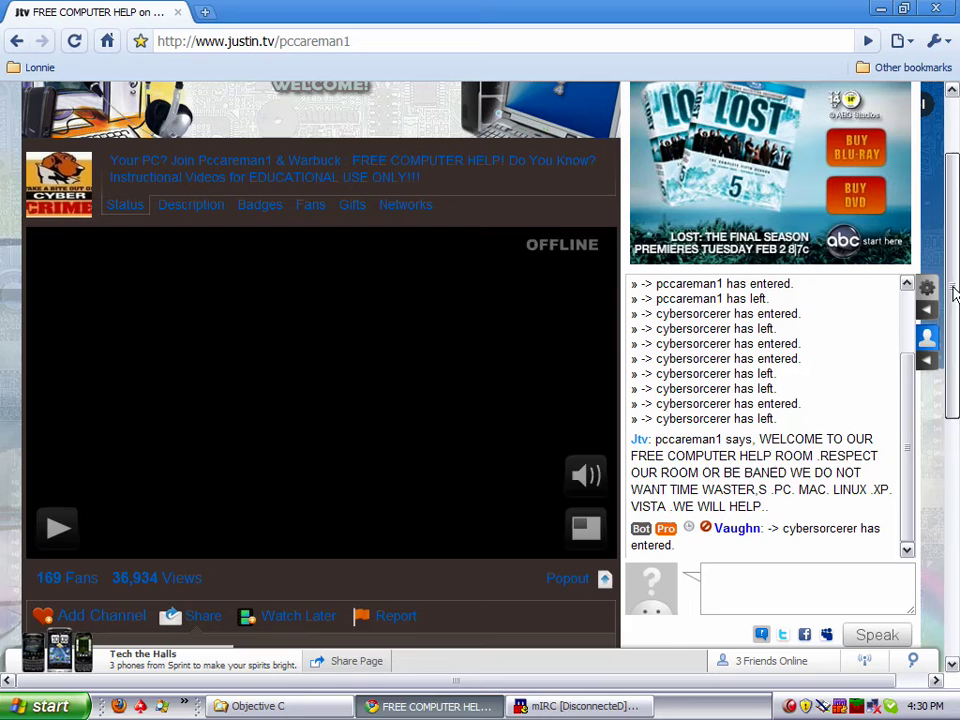
# Step: Enter the command /server in the channel's chat message box without sending it
pyautogui.click(743, 579)
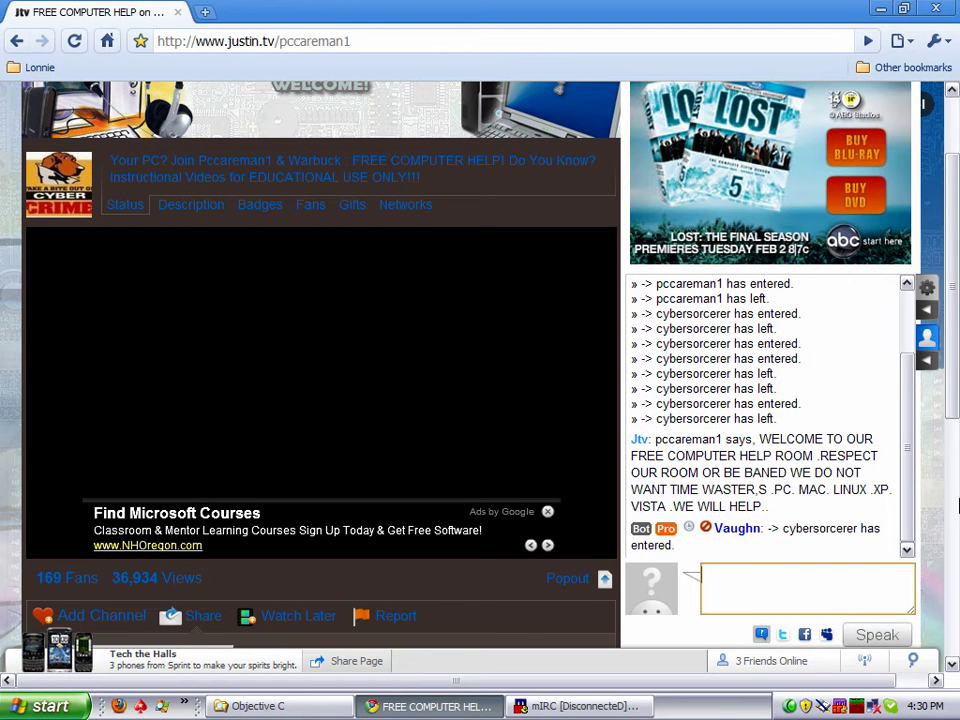
pyautogui.scroll(-2, 952, 337)
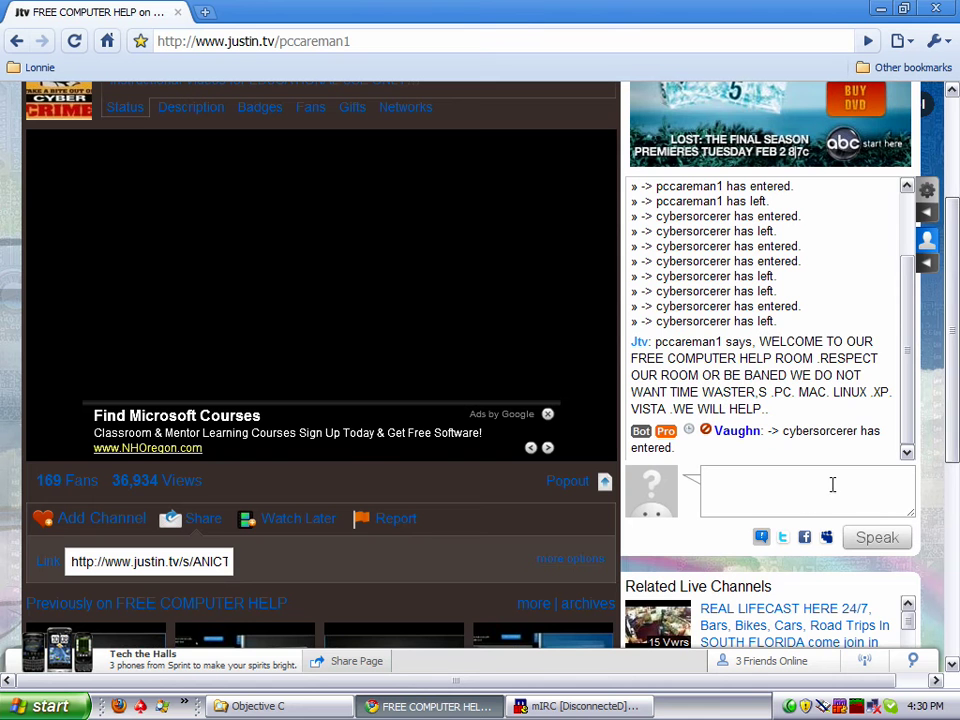
pyautogui.click(804, 481)
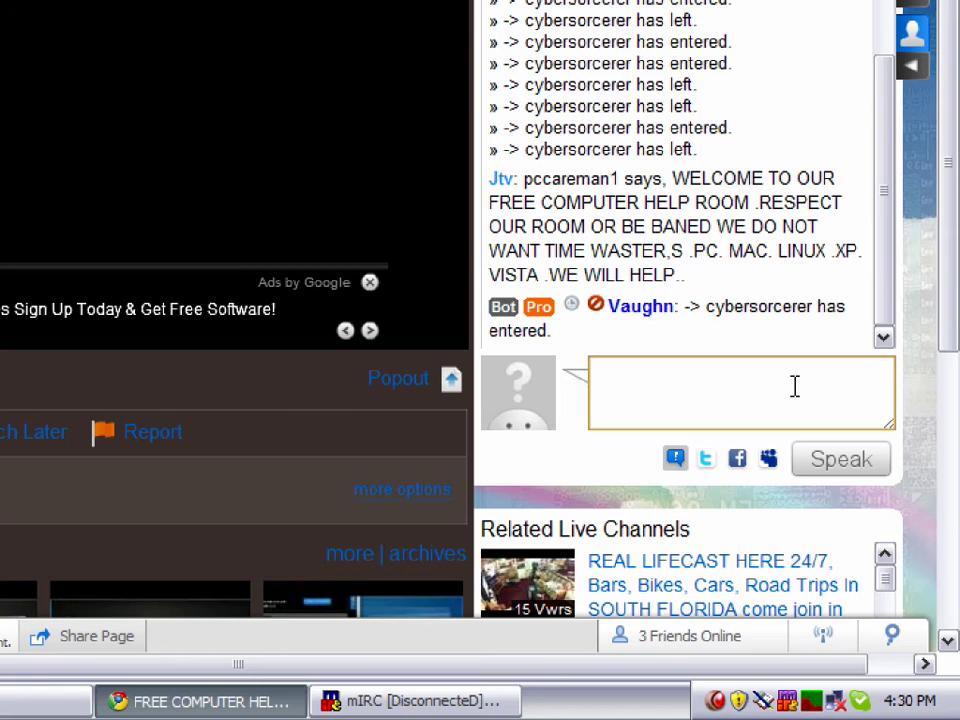
pyautogui.write('/')
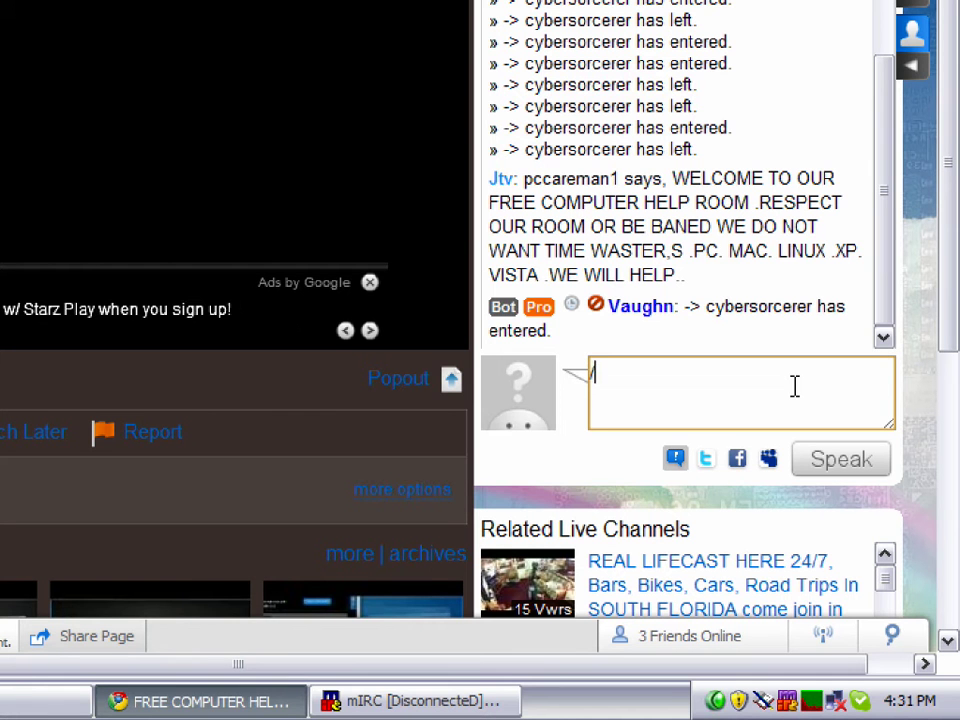
pyautogui.write('server')
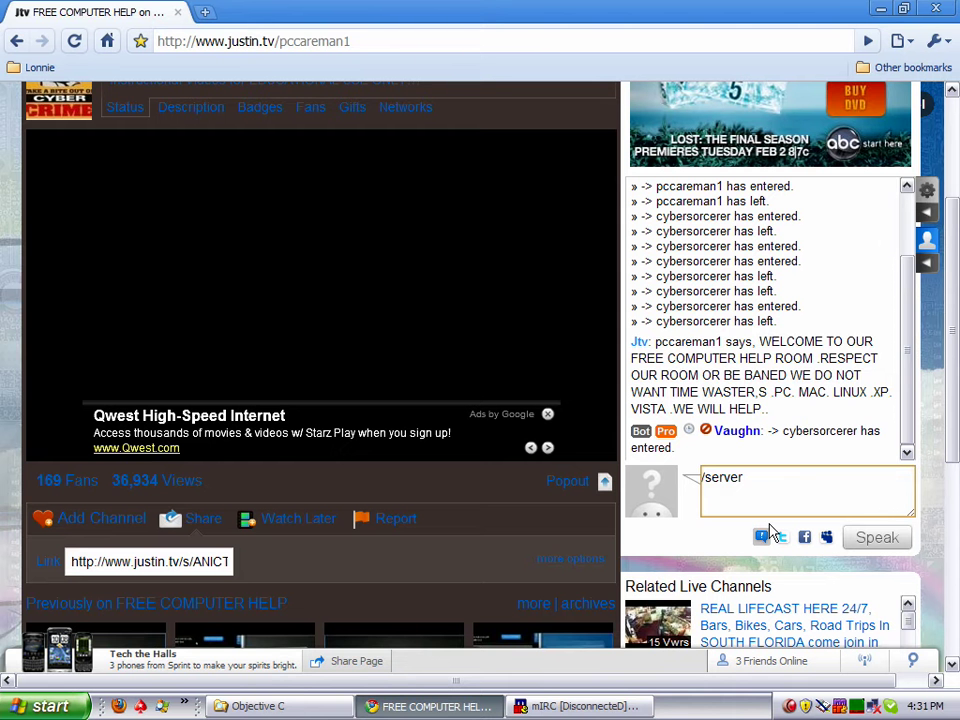
# Step: Switch to mIRC and open the Justin.TV server entry for editing in the connection options
pyautogui.click(580, 706)
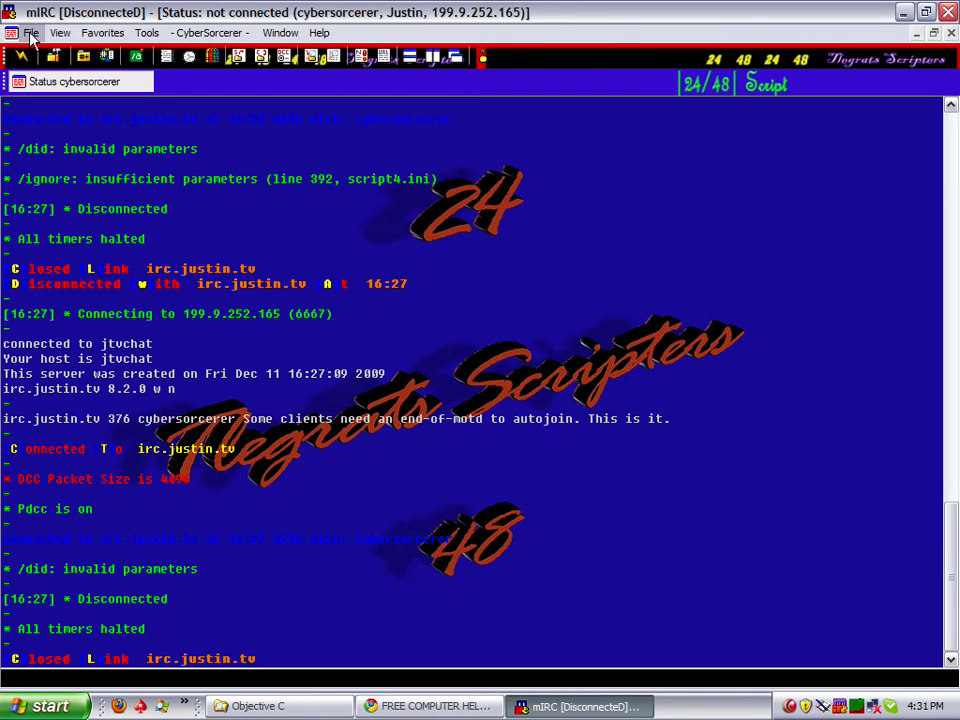
pyautogui.click(31, 34)
pyautogui.click(48, 118)
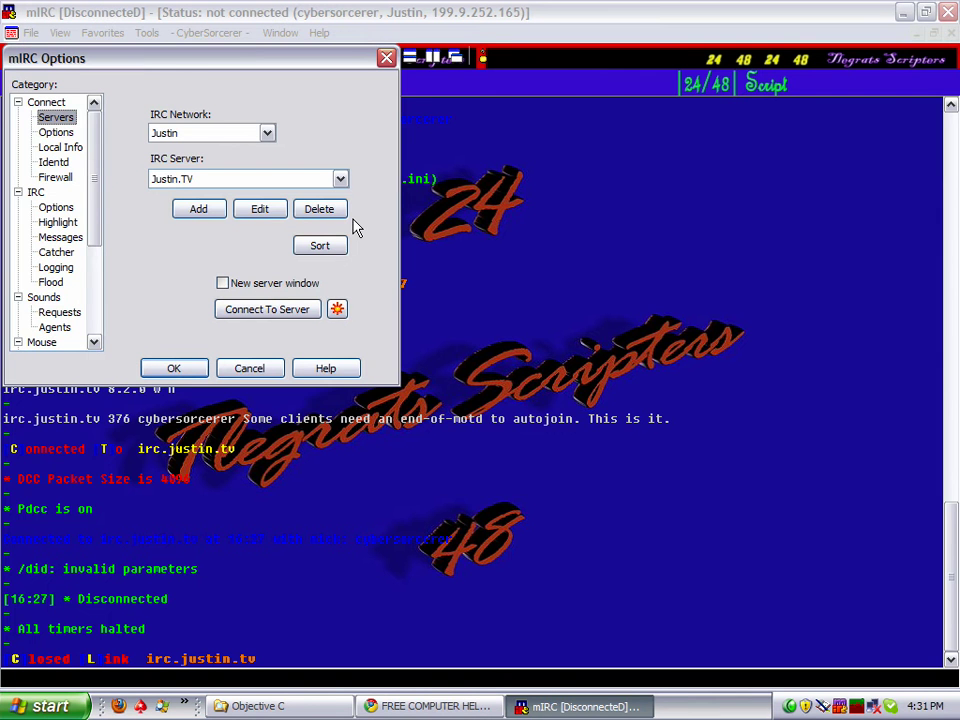
pyautogui.moveTo(205, 57); pyautogui.dragTo(200, 52)
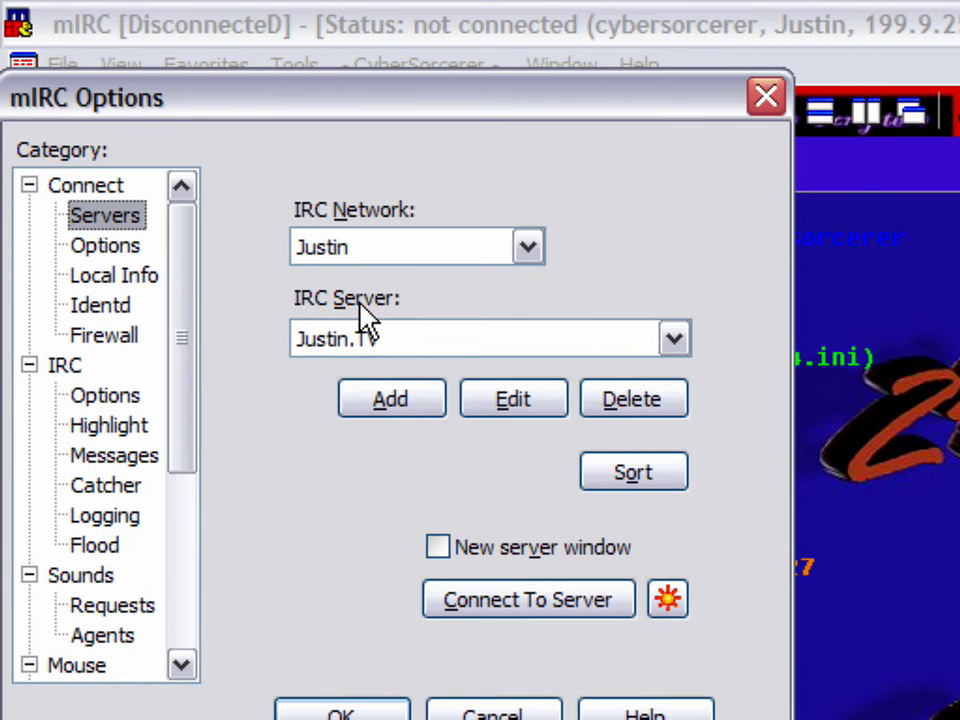
pyautogui.click(520, 400)
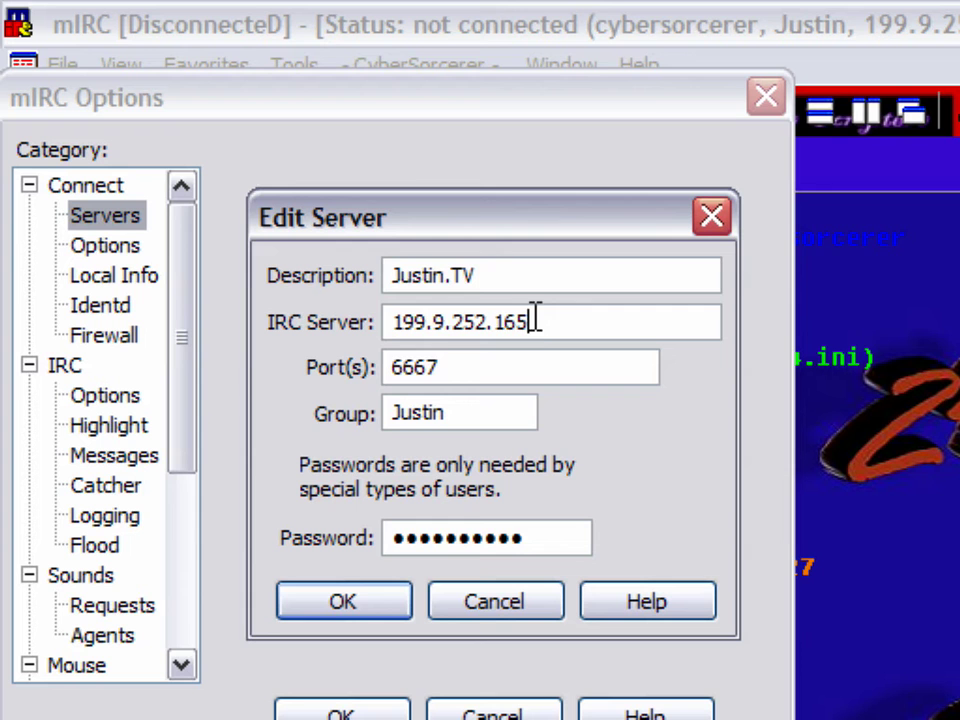
# Step: Check the IRC server address and password fields of the Justin.TV entry and accept the server settings
pyautogui.moveTo(535, 320); pyautogui.dragTo(381, 321)
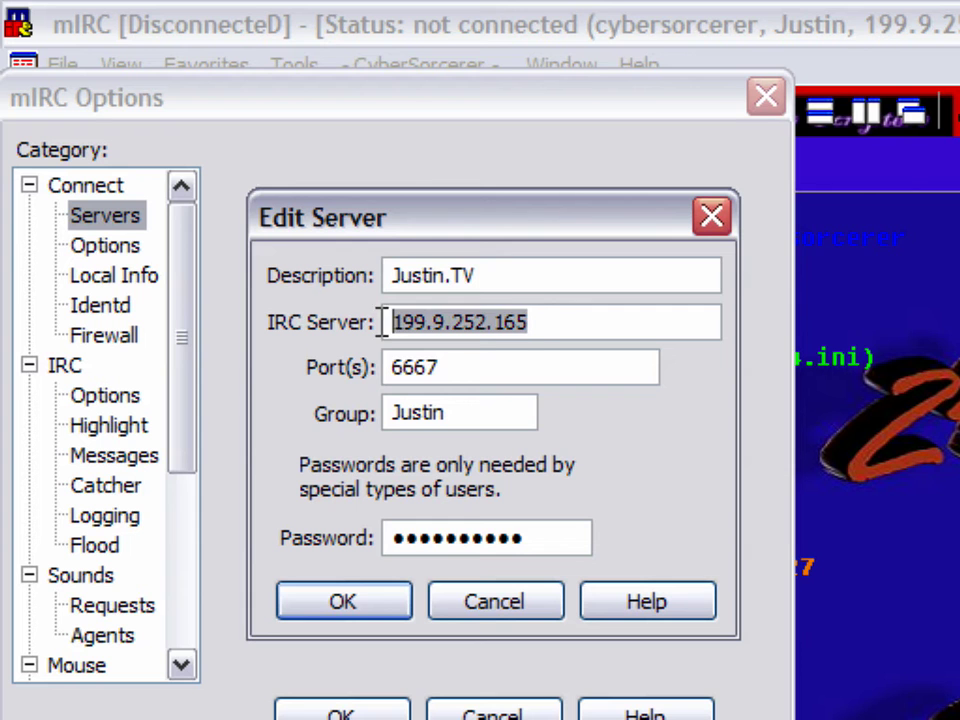
pyautogui.click(539, 324)
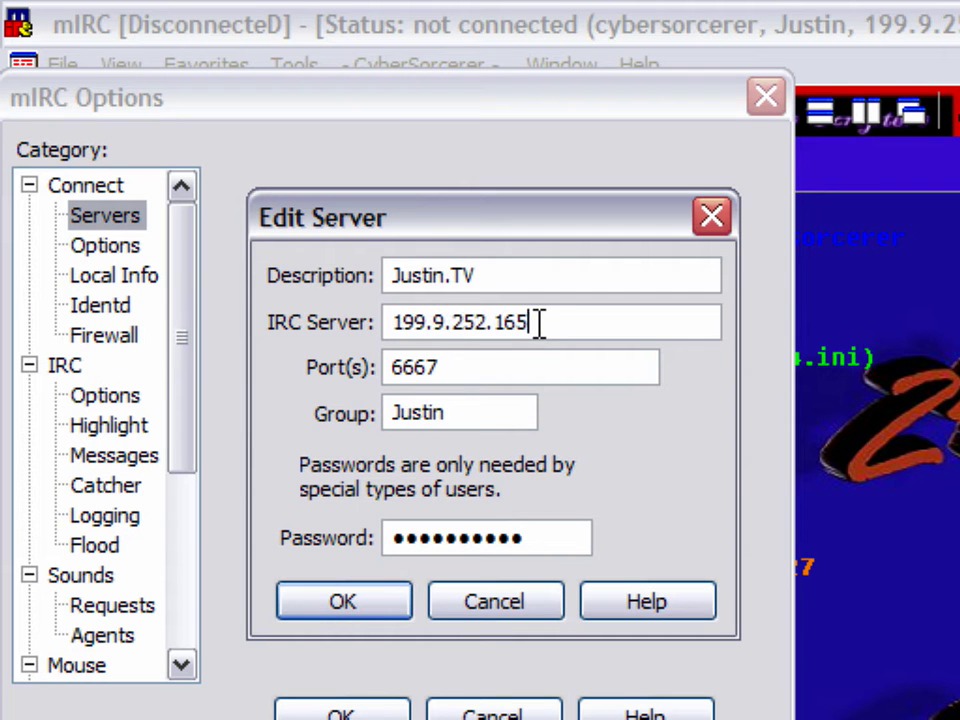
pyautogui.moveTo(512, 533); pyautogui.dragTo(385, 555)
pyautogui.click(460, 537)
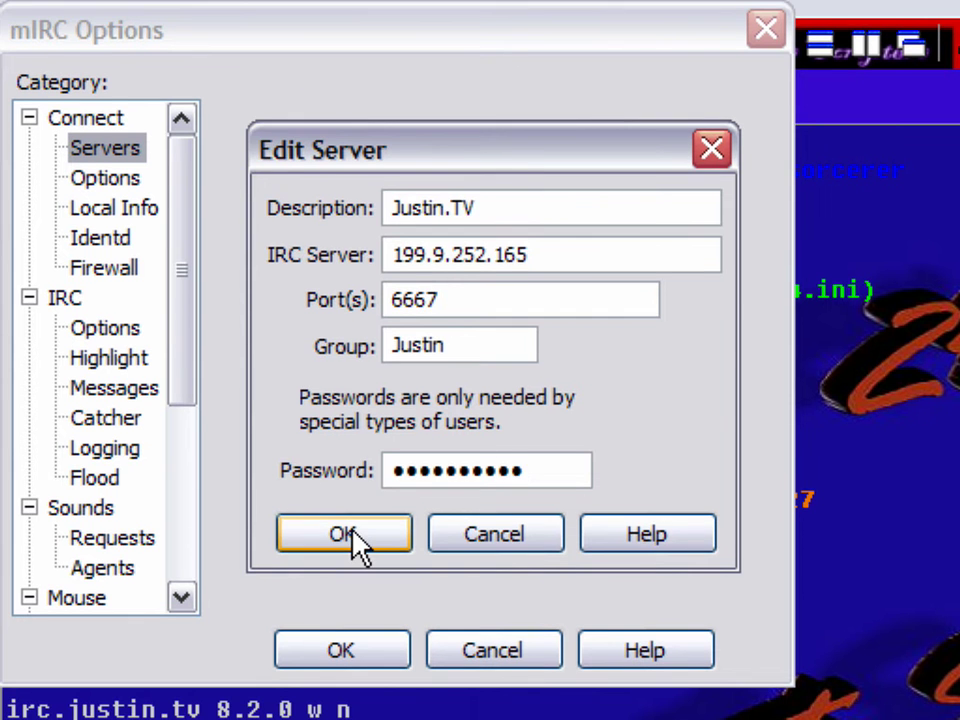
pyautogui.click(341, 534)
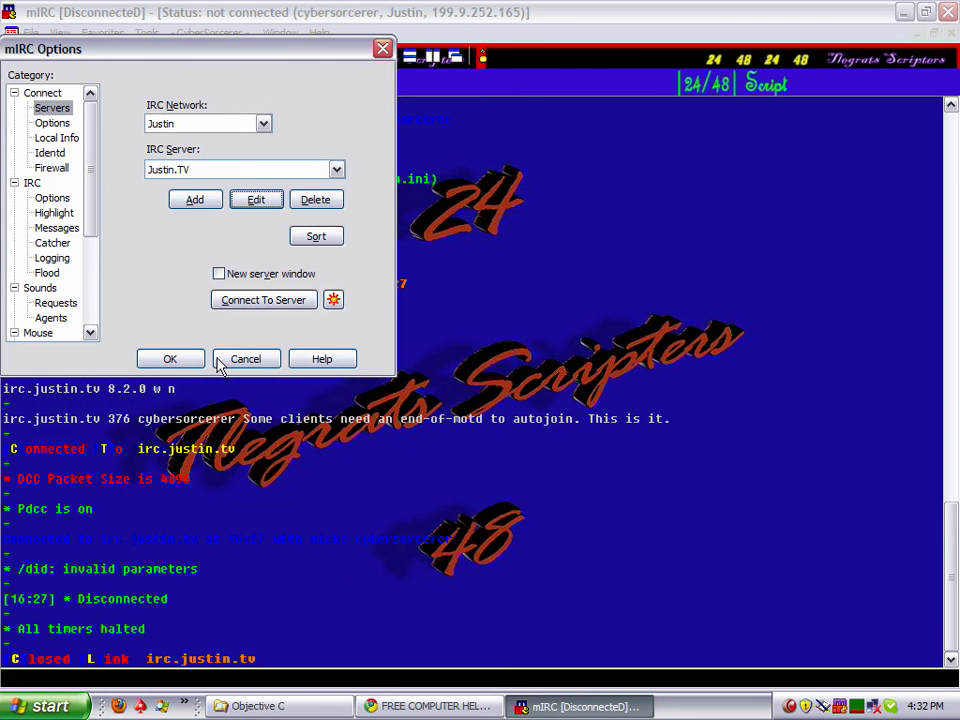
# Step: Switch back to the browser, send the /server command twice in the channel chat, and dismiss the connection notice
pyautogui.click(438, 702)
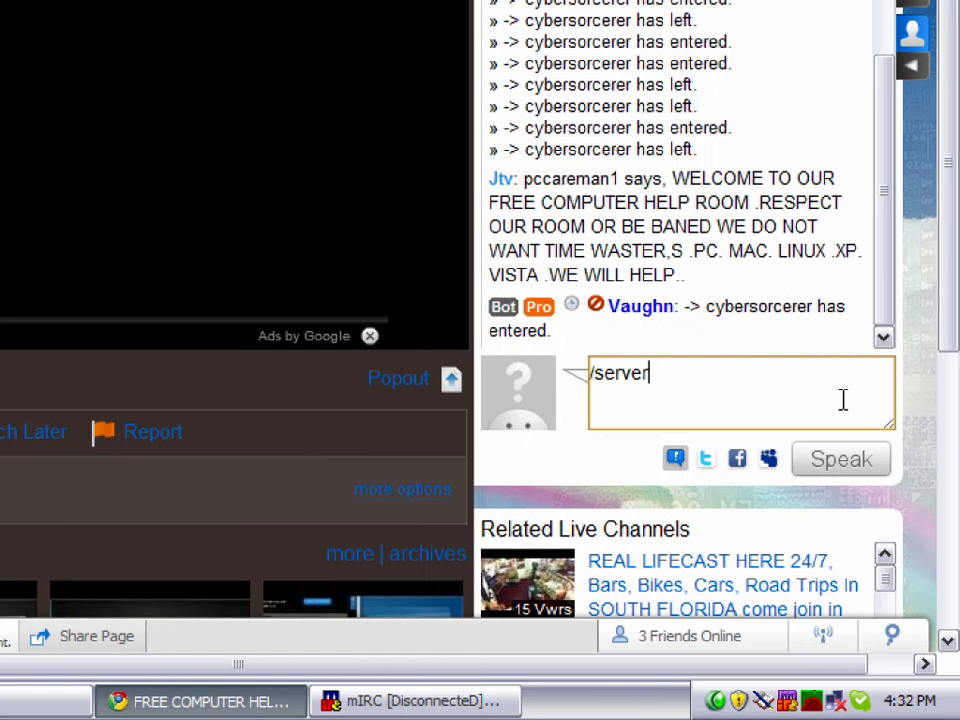
pyautogui.press('Return')
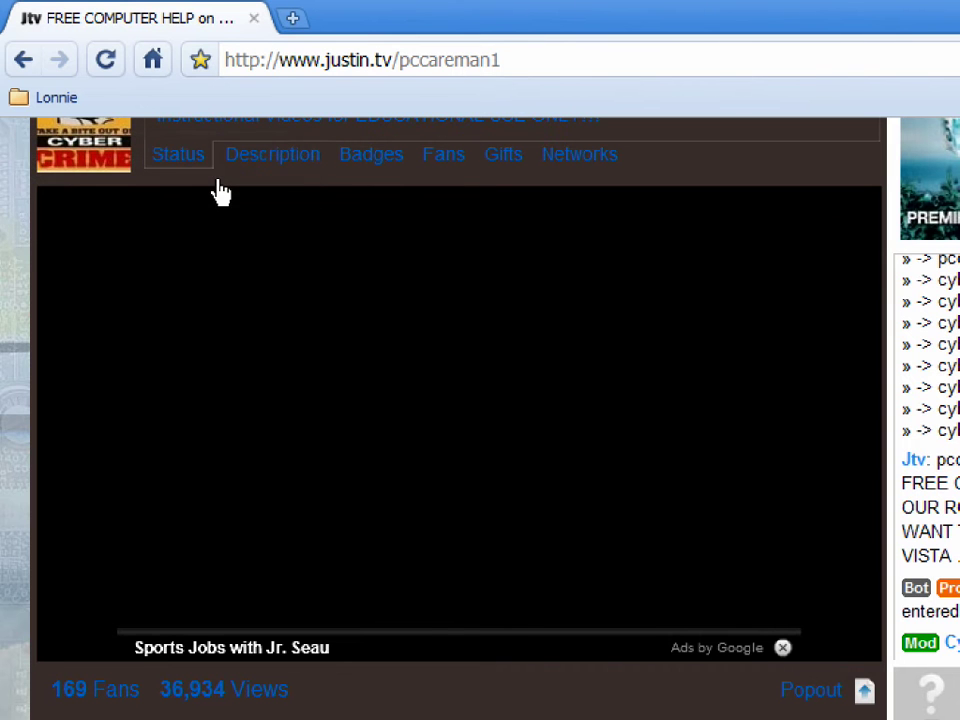
pyautogui.moveTo(309, 298)
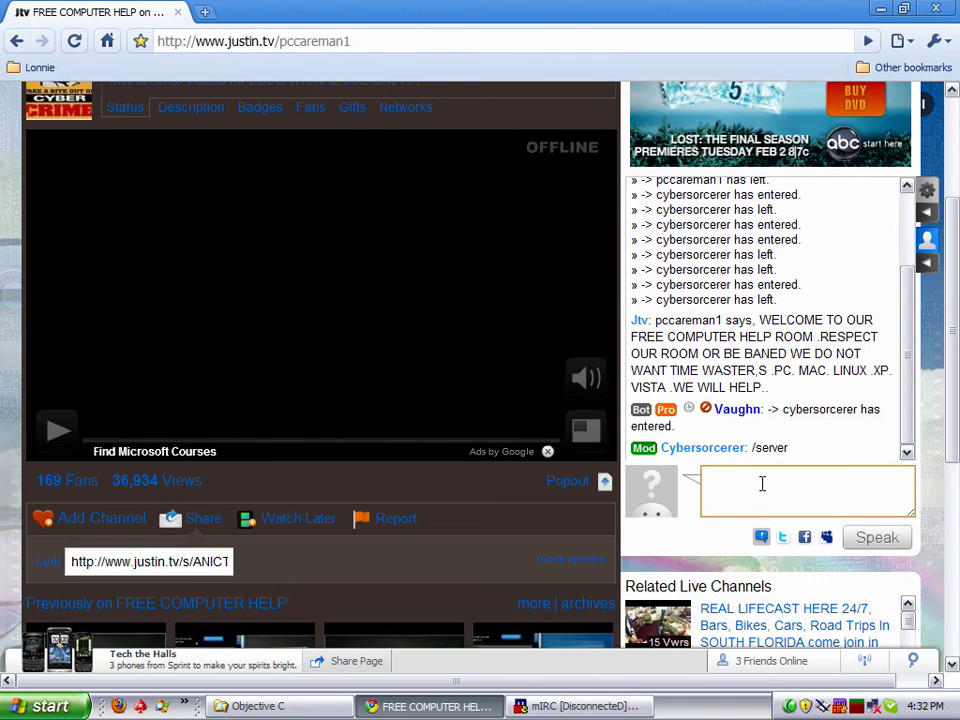
pyautogui.write('server')
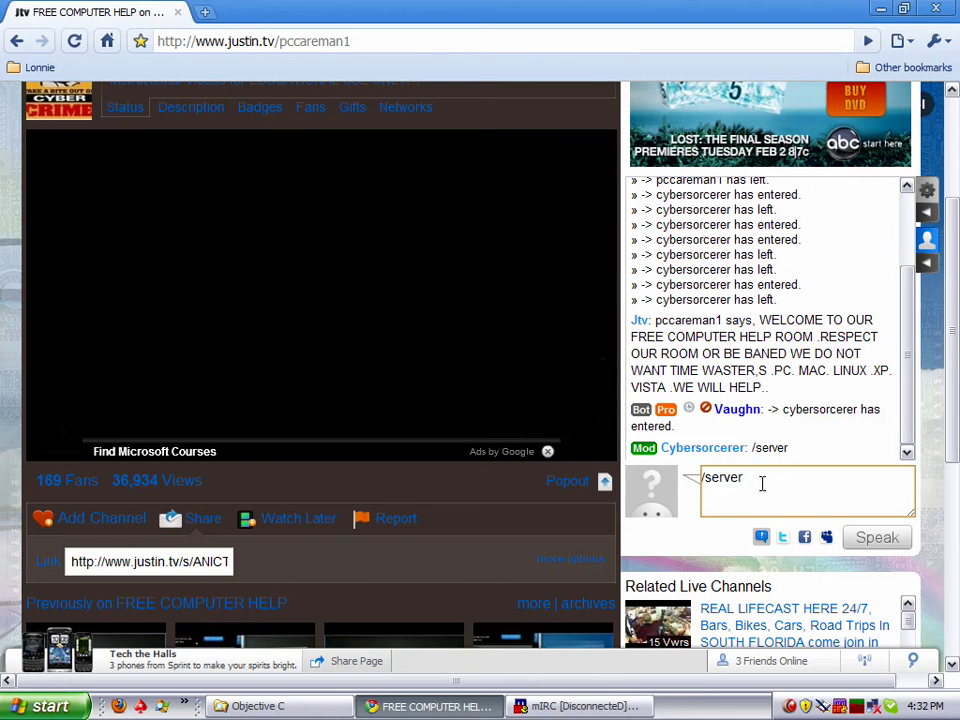
pyautogui.press('Return')
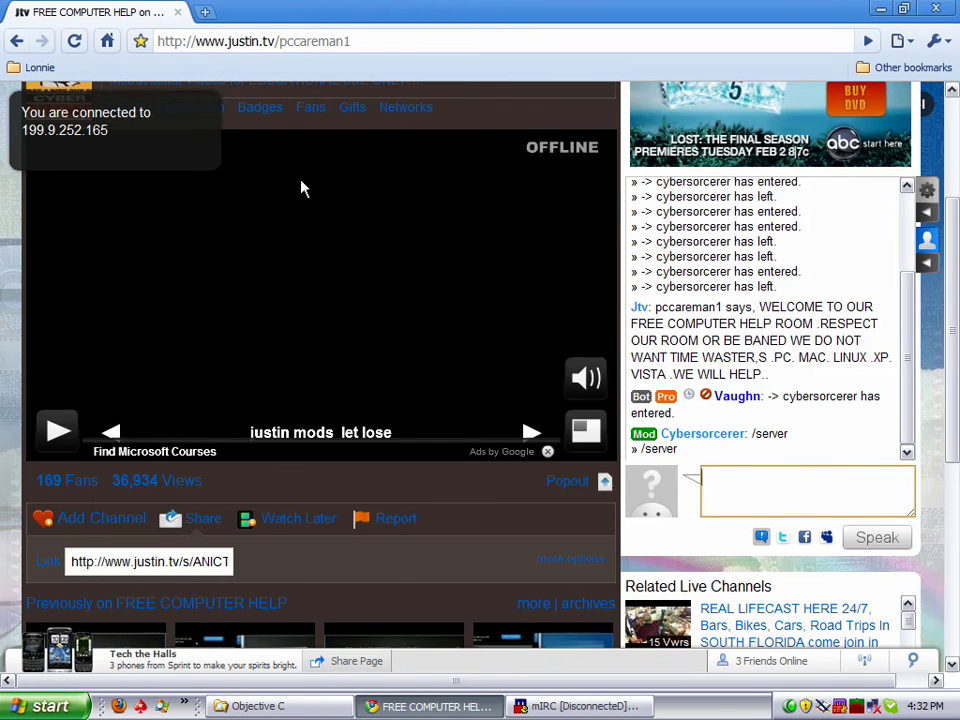
pyautogui.click(204, 106)
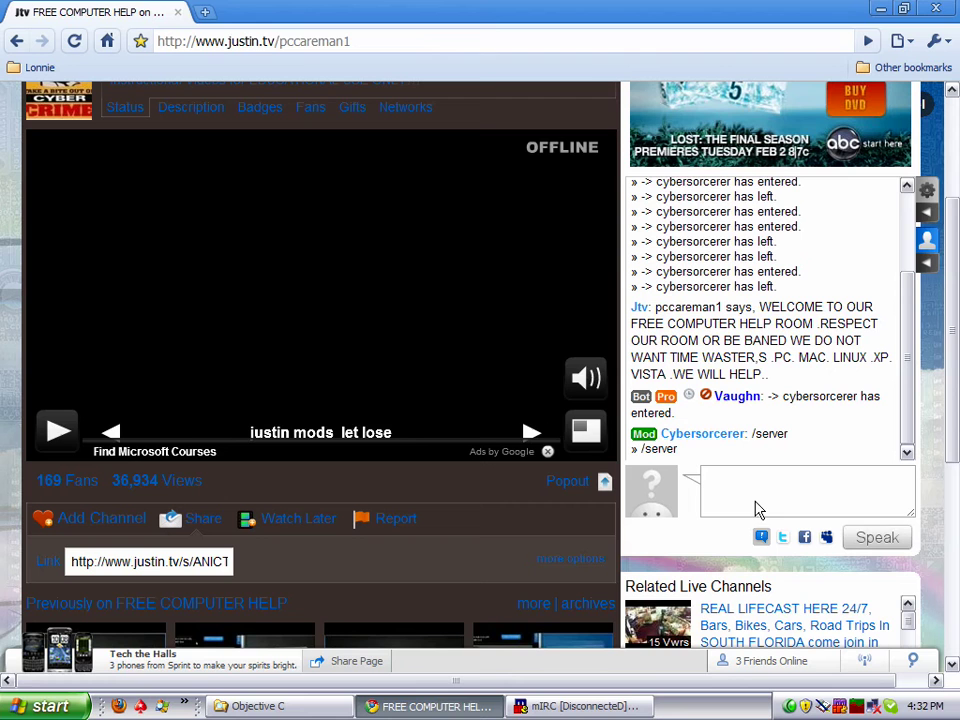
pyautogui.click(754, 495)
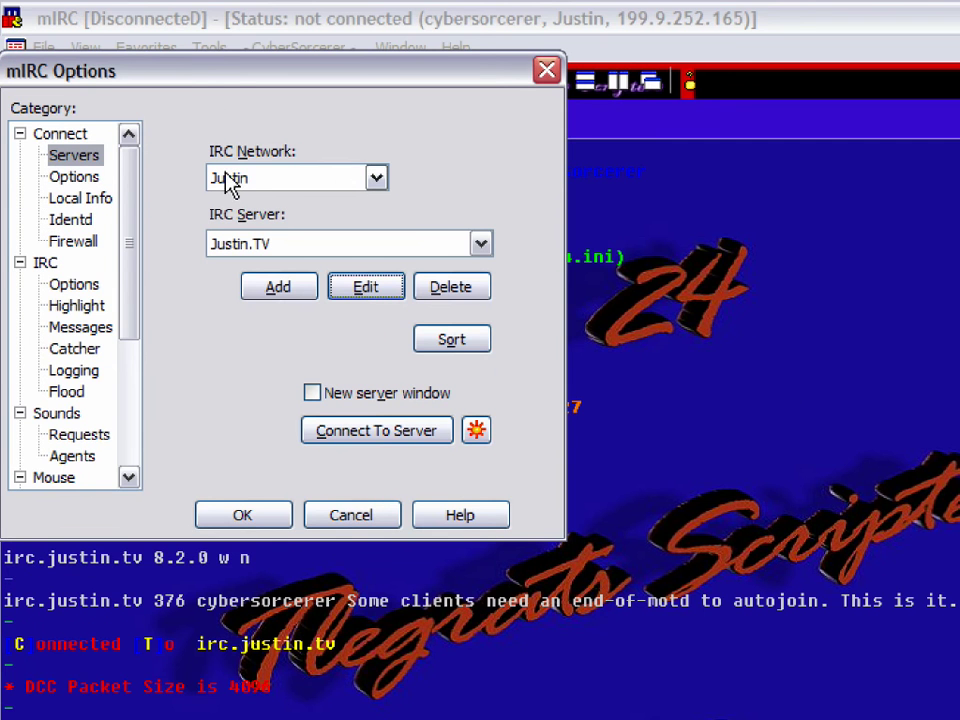
# Step: Connect mIRC to the Justin.TV server and submit /j pccareman1 to join that channel
pyautogui.click(368, 432)
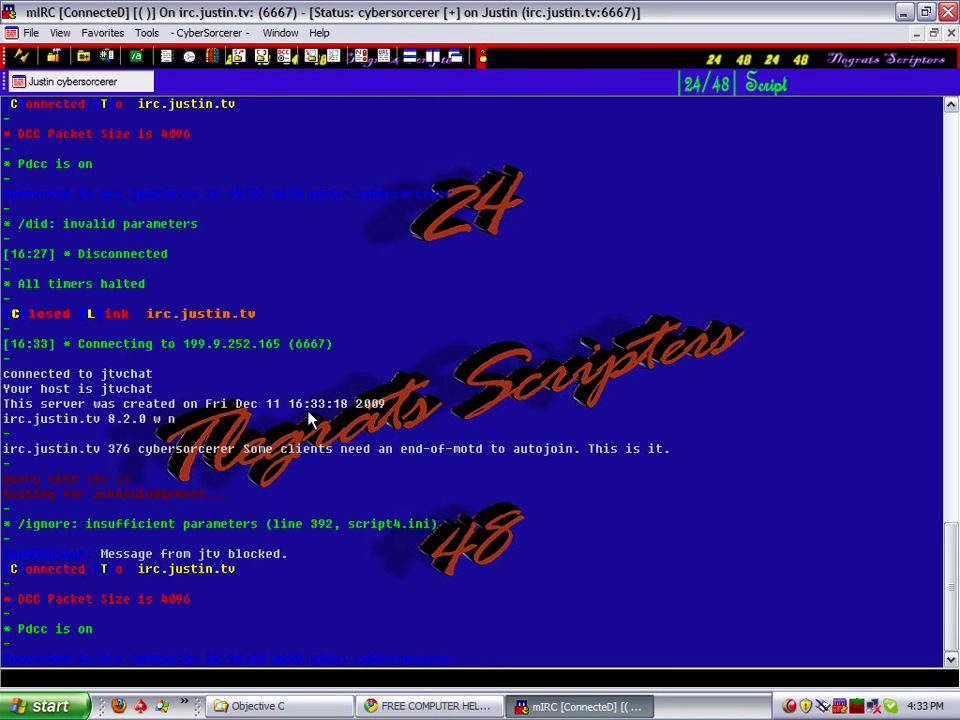
pyautogui.write('/j pccareman1')
pyautogui.press('Return')
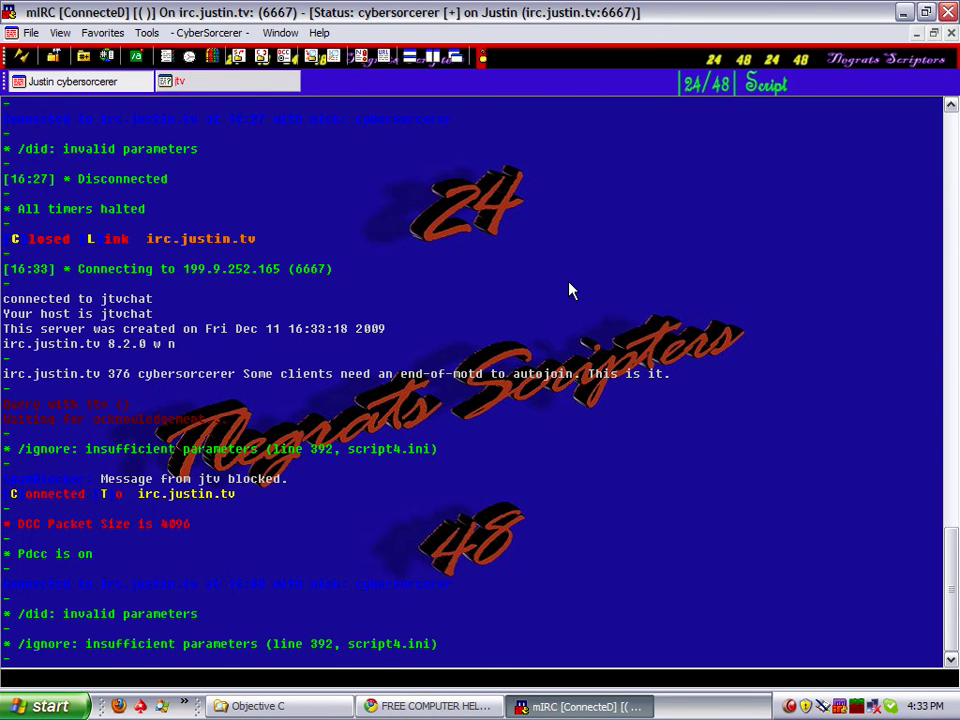
# Step: Read the message in the jtv query window and close that window
pyautogui.click(233, 84)
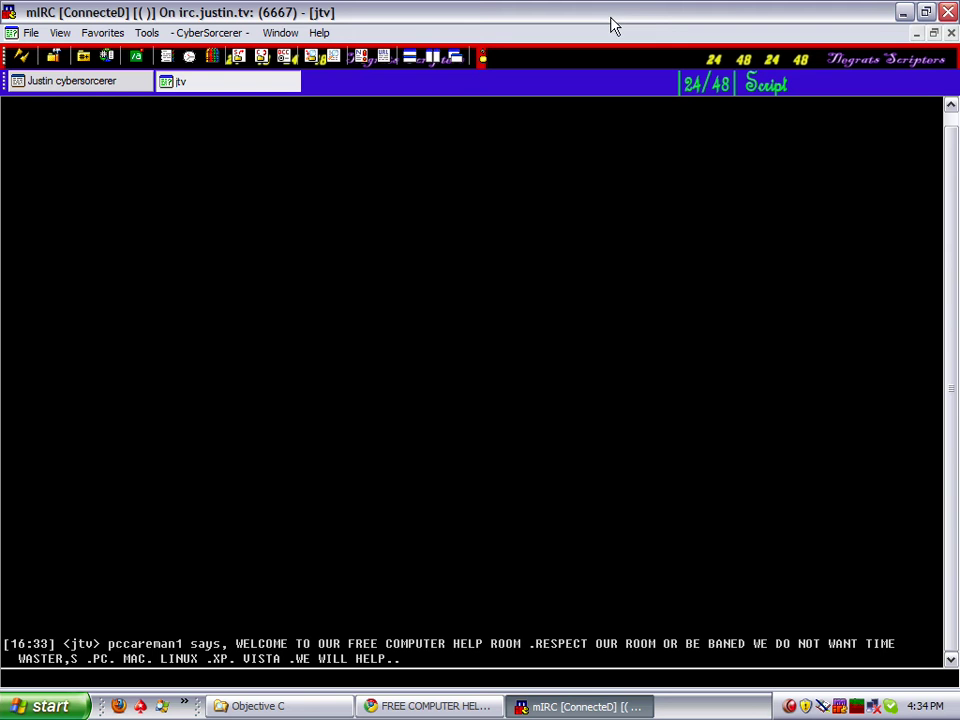
pyautogui.click(951, 33)
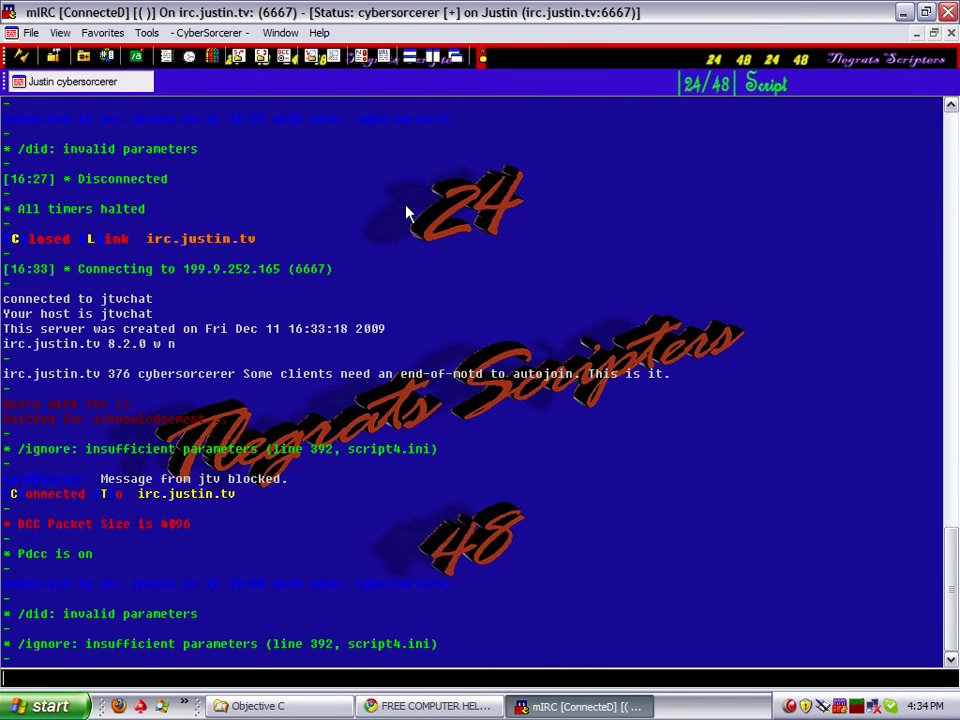
# Step: List the server's channels with /list and look through the channel list
pyautogui.write('/list')
pyautogui.press('Return')
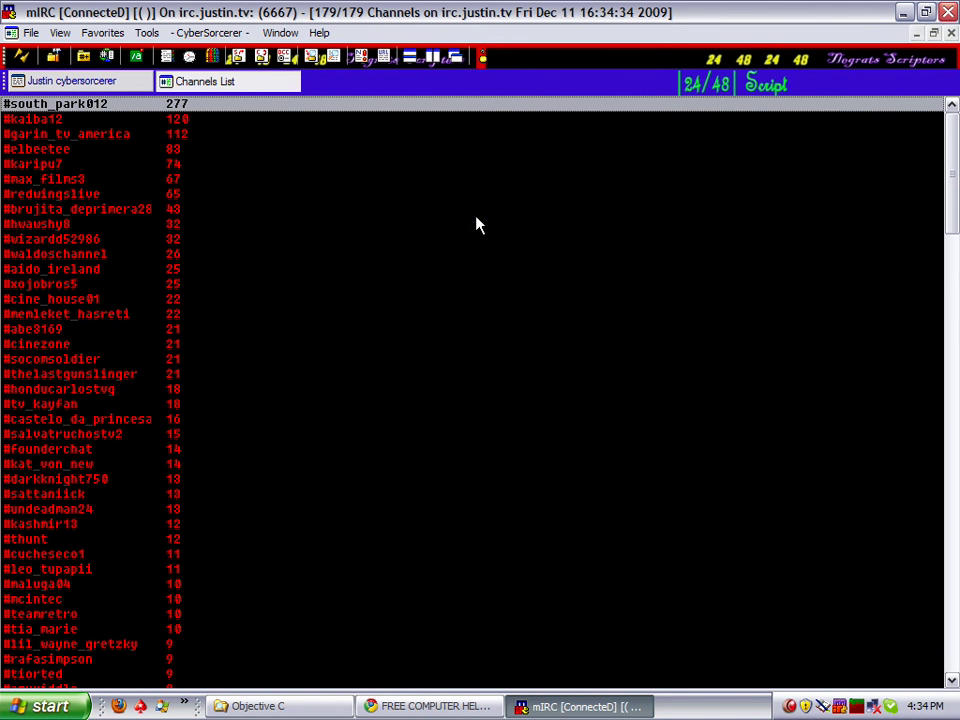
pyautogui.moveTo(954, 189); pyautogui.dragTo(955, 382)
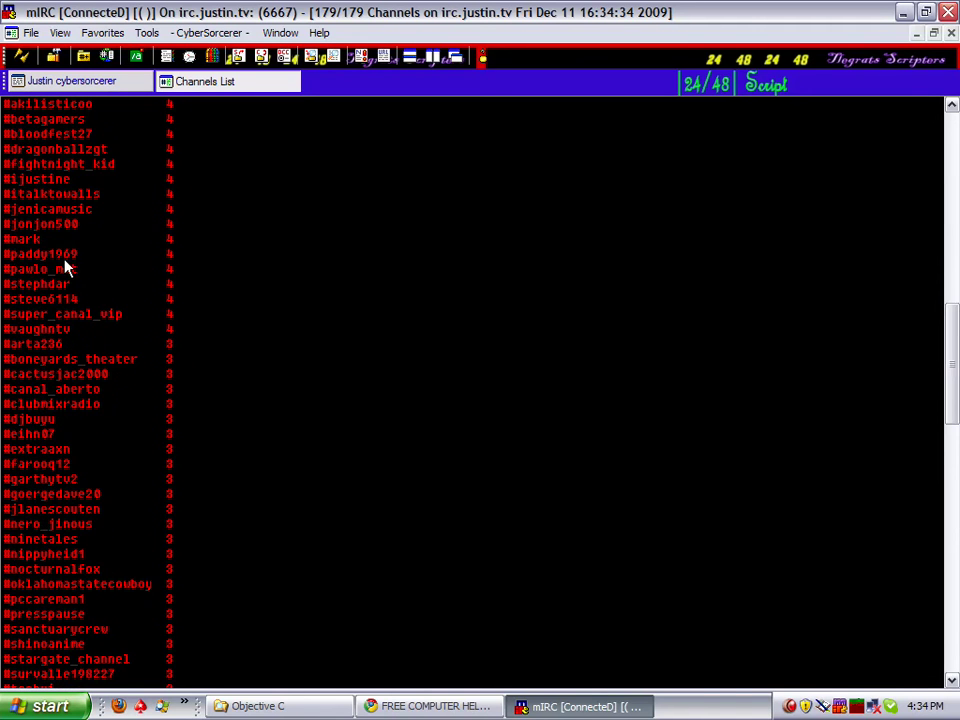
pyautogui.moveTo(954, 328); pyautogui.dragTo(954, 147)
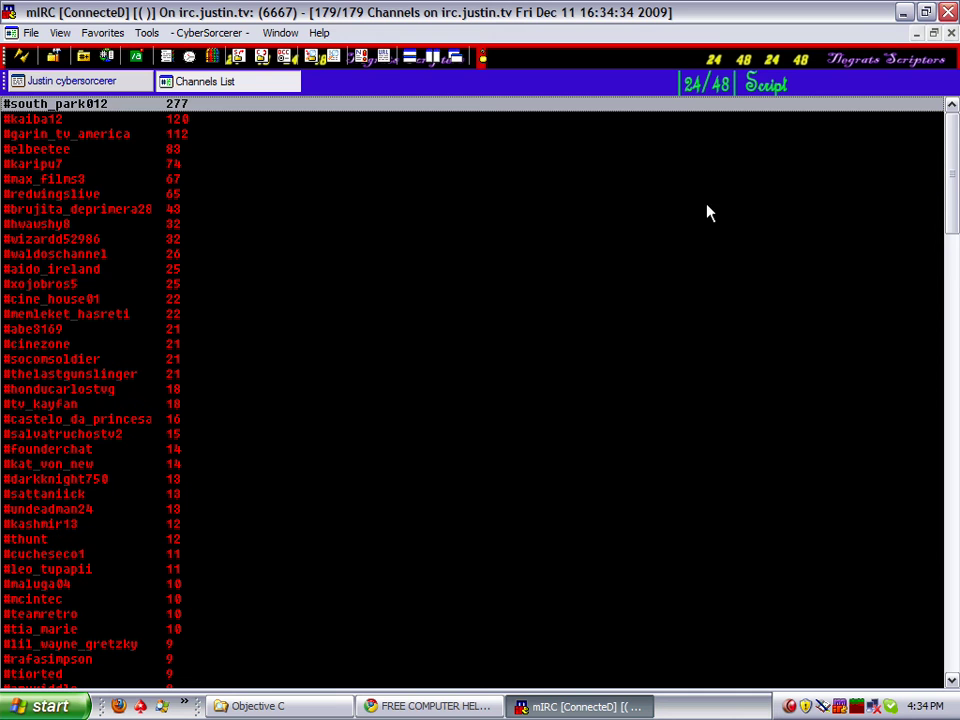
# Step: Return to the server status window and submit /j cybersorcerer to try joining that channel
pyautogui.click(80, 84)
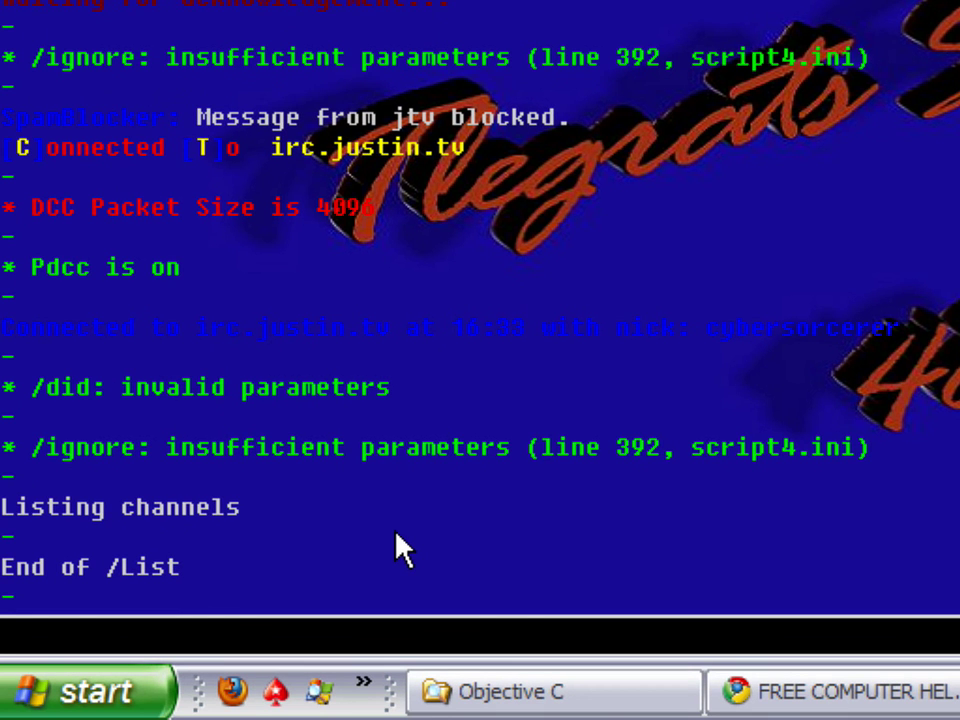
pyautogui.write('/jk')
pyautogui.press('BackSpace')
pyautogui.write('cybers')
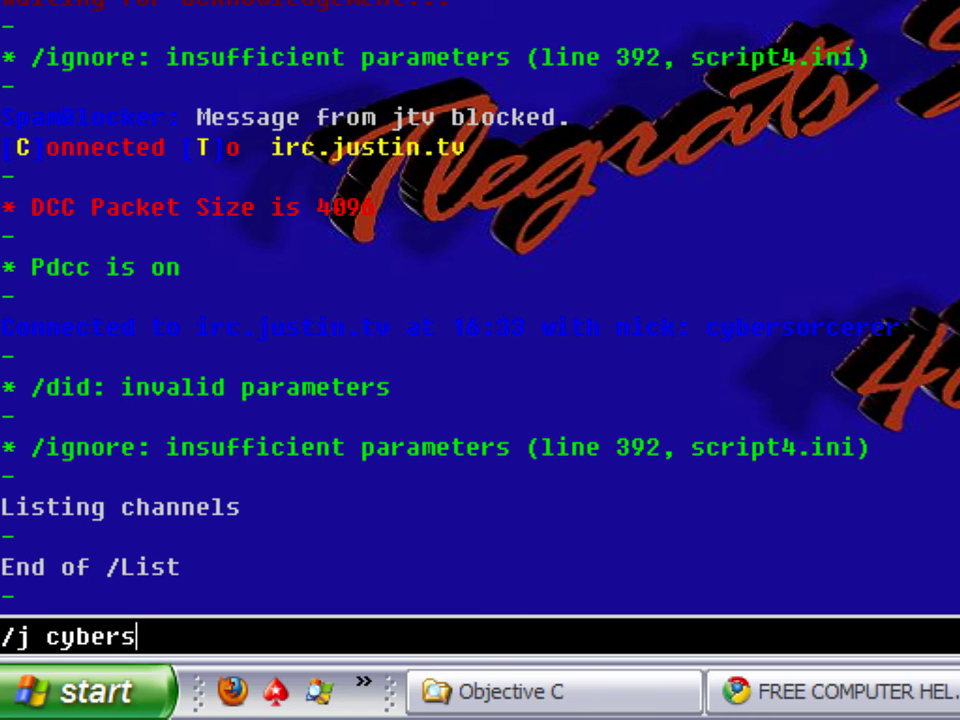
pyautogui.write('e')
pyautogui.press('BackSpace')
pyautogui.press('BackSpace')
pyautogui.press('BackSpace')
pyautogui.write('rco')
pyautogui.press('BackSpace')
pyautogui.press('BackSpace')
pyautogui.write('sorcerer')
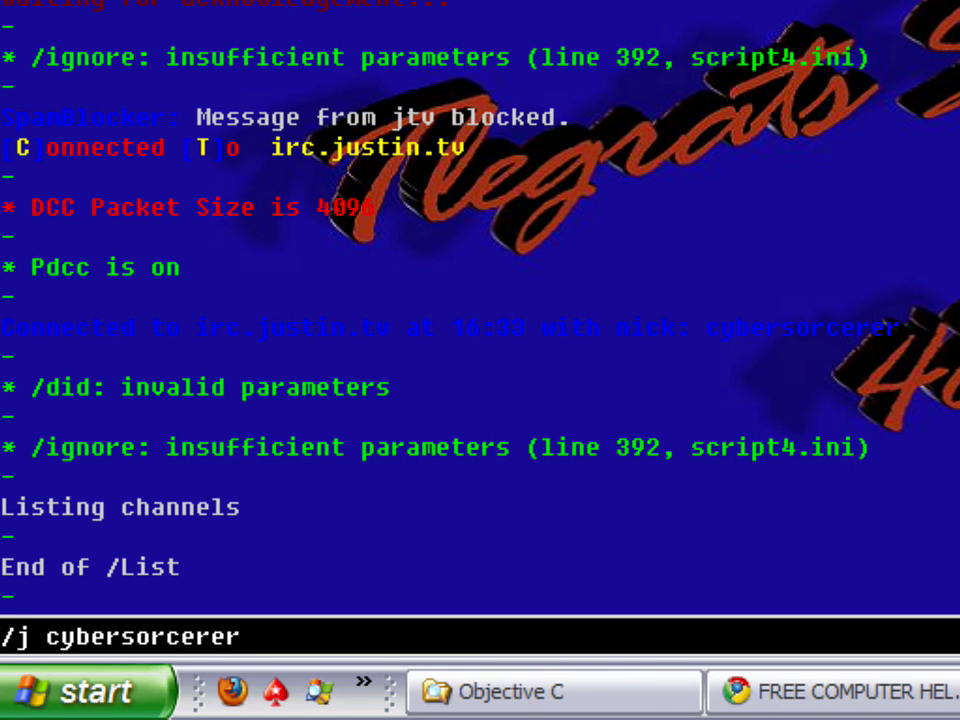
pyautogui.press('Return')
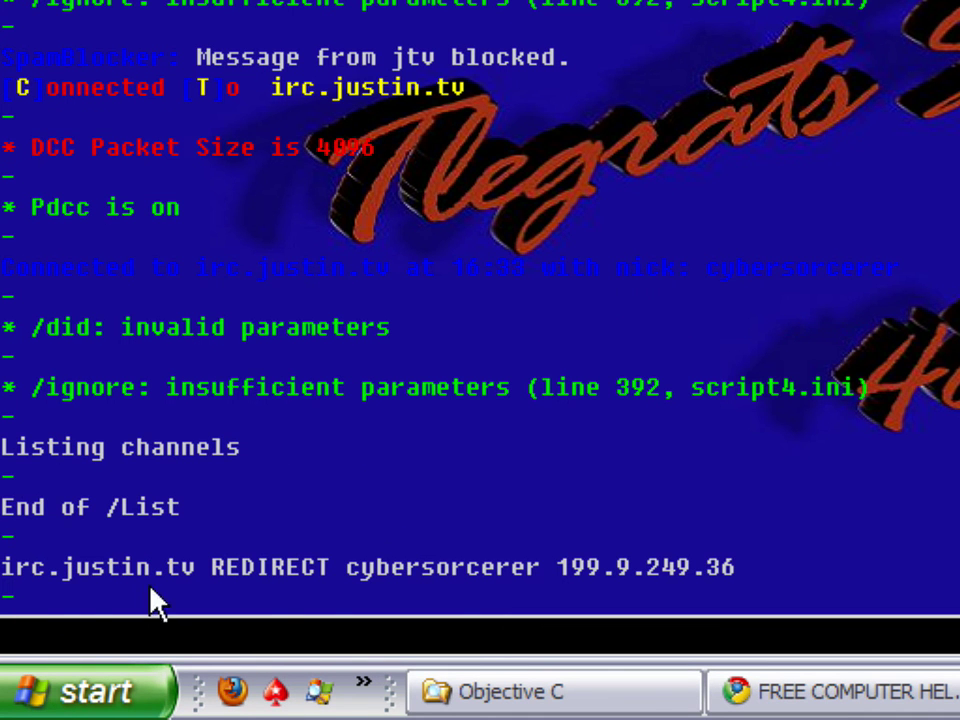